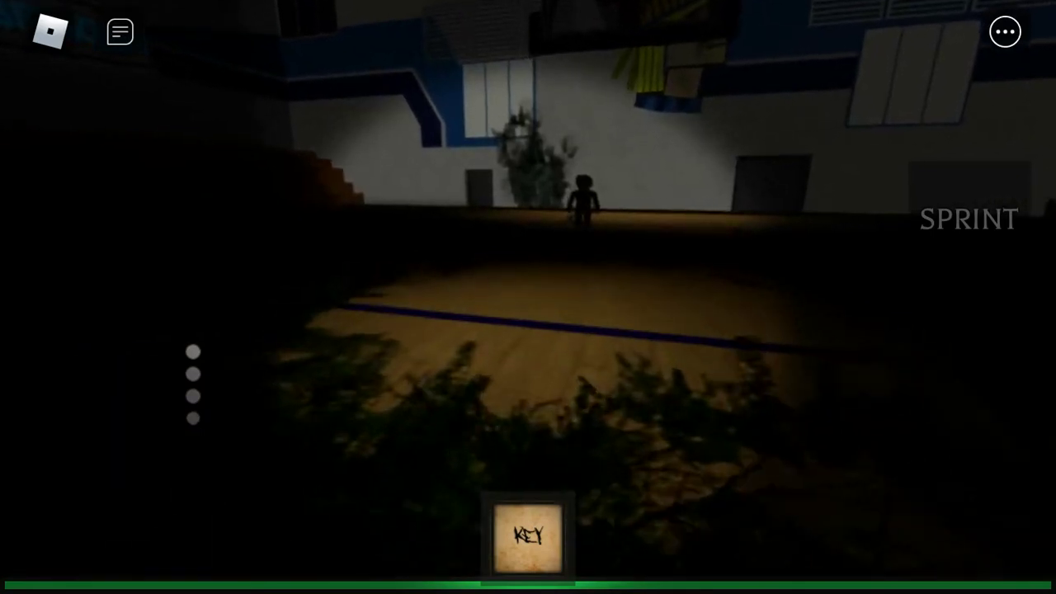
key(w)
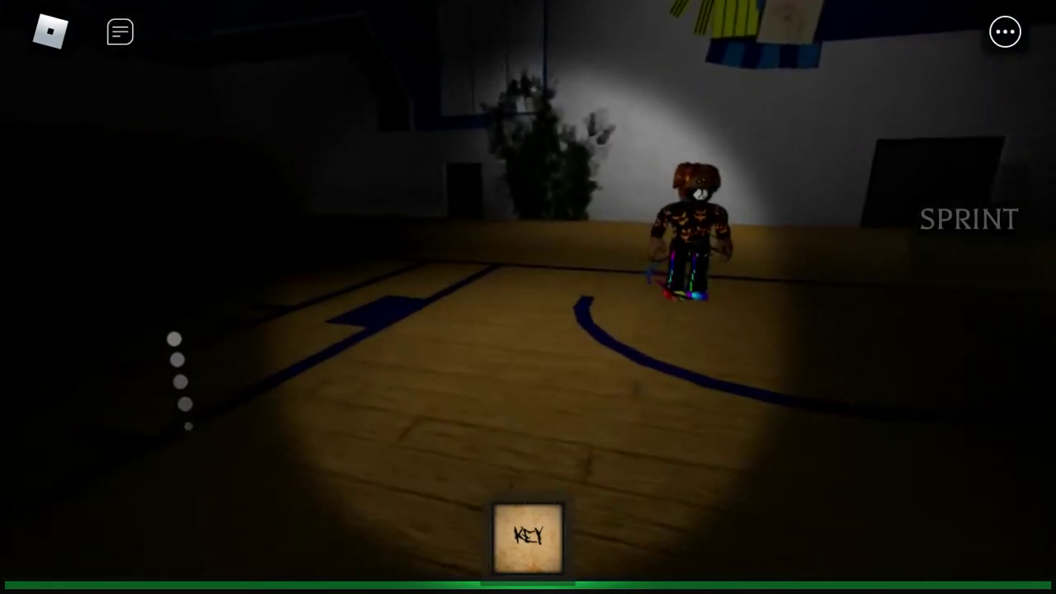
key(w)
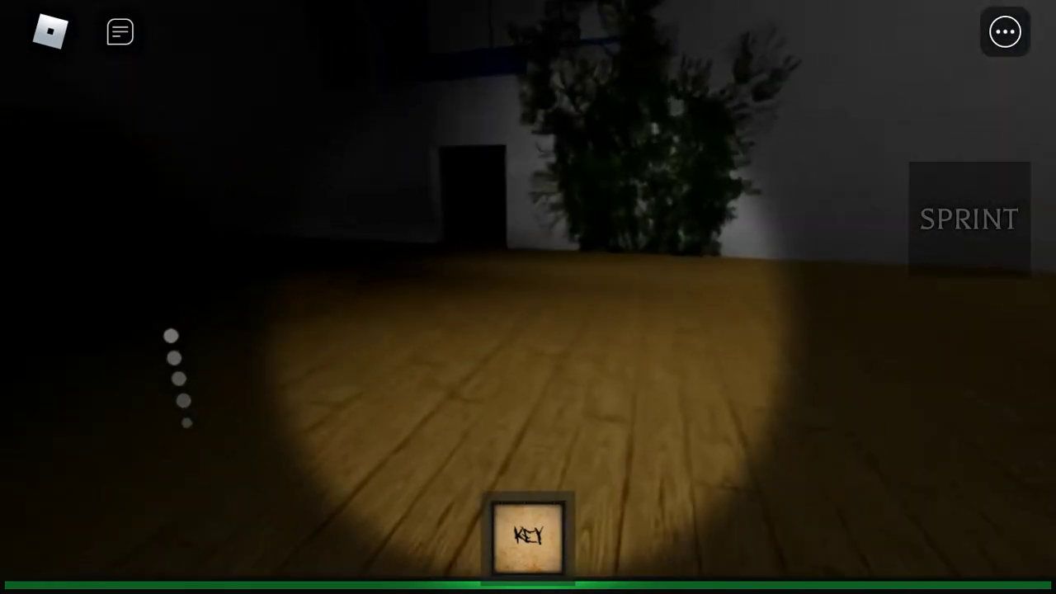
key(w)
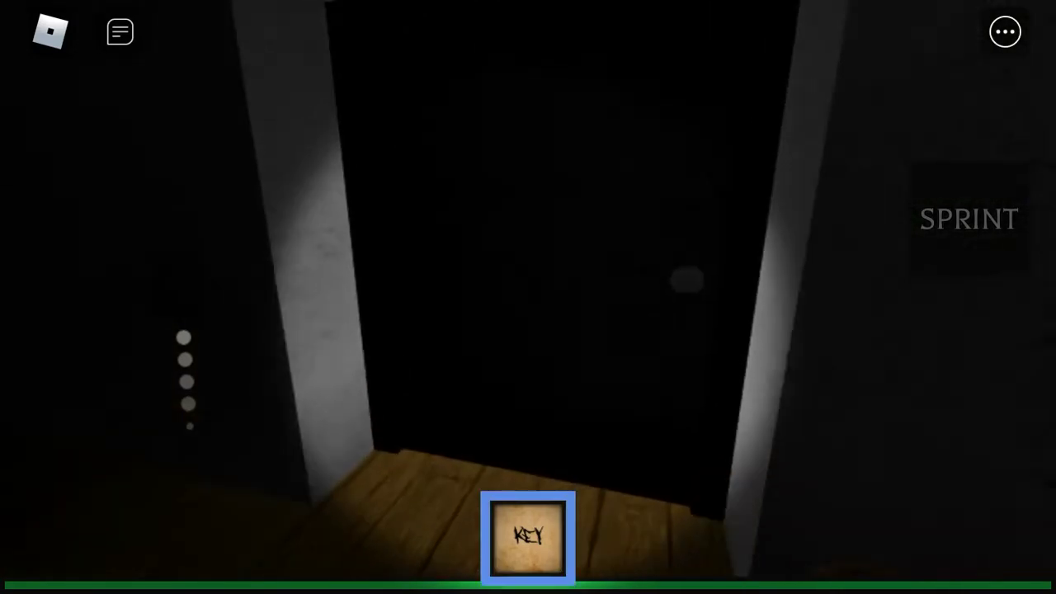
key(e)
key(w)
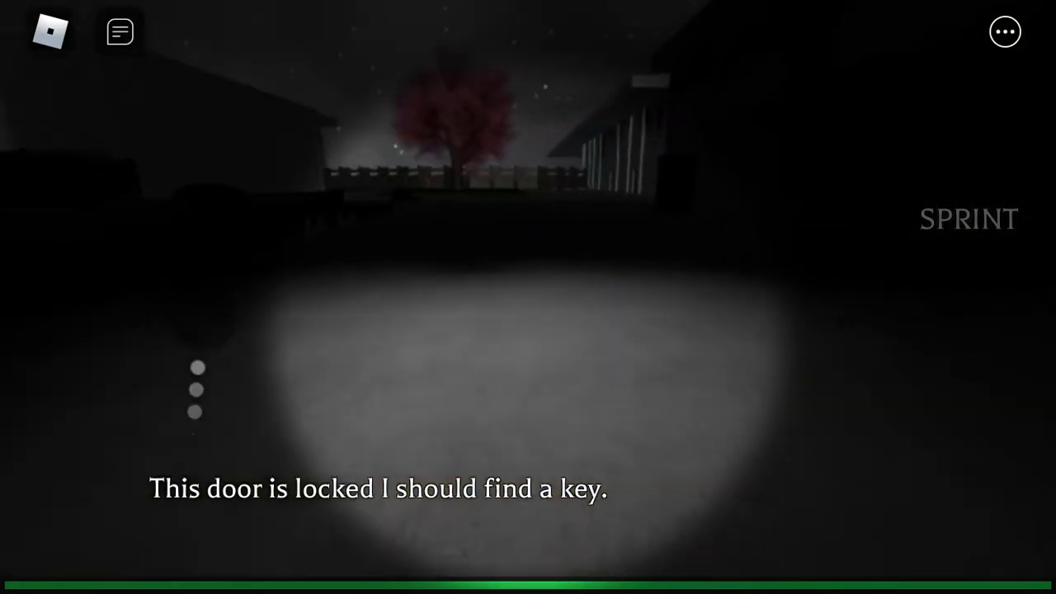
key(w)
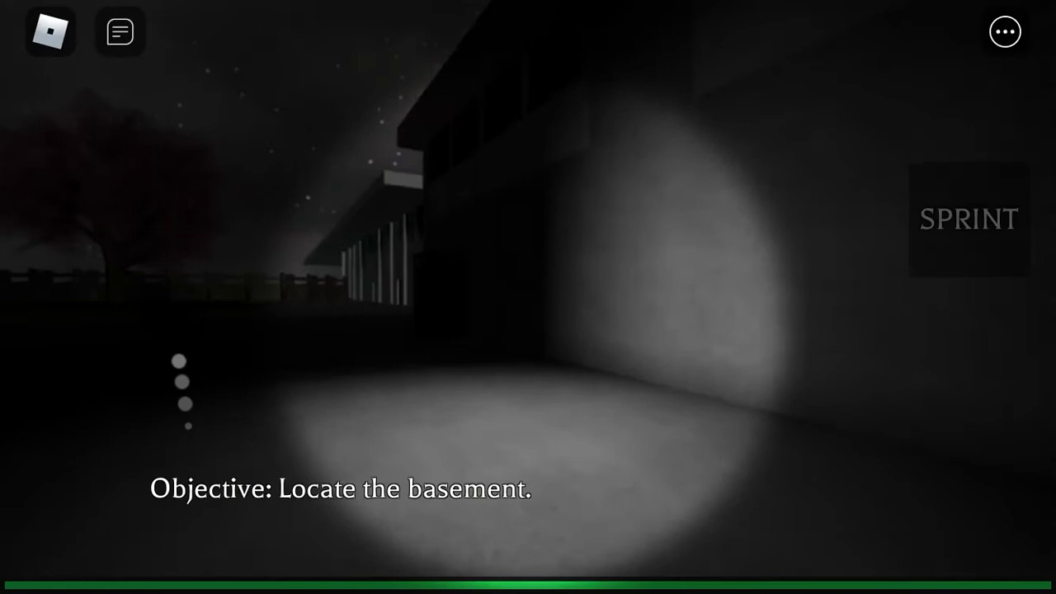
key(w)
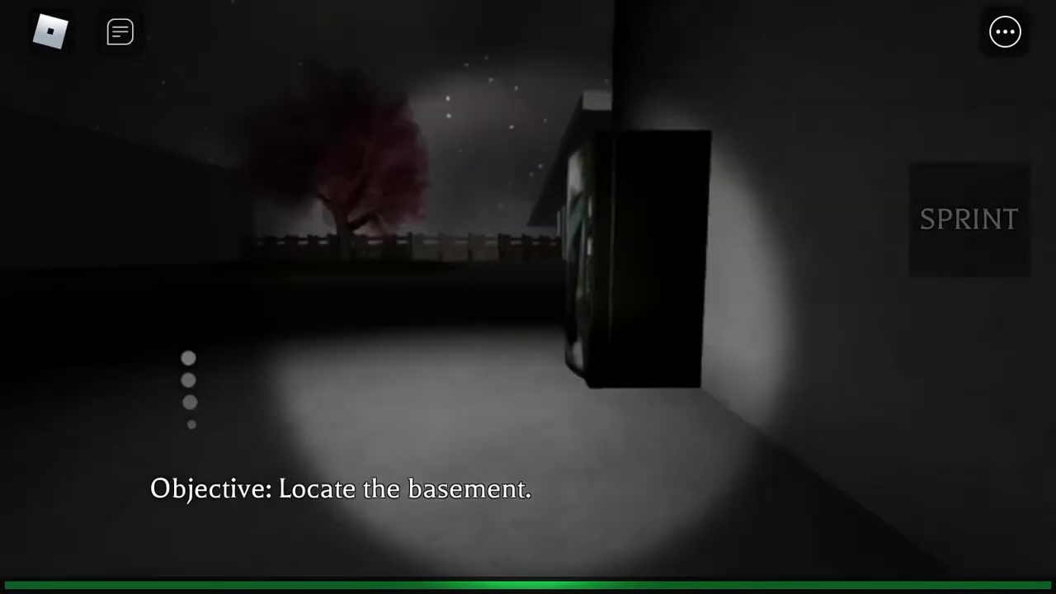
key(w)
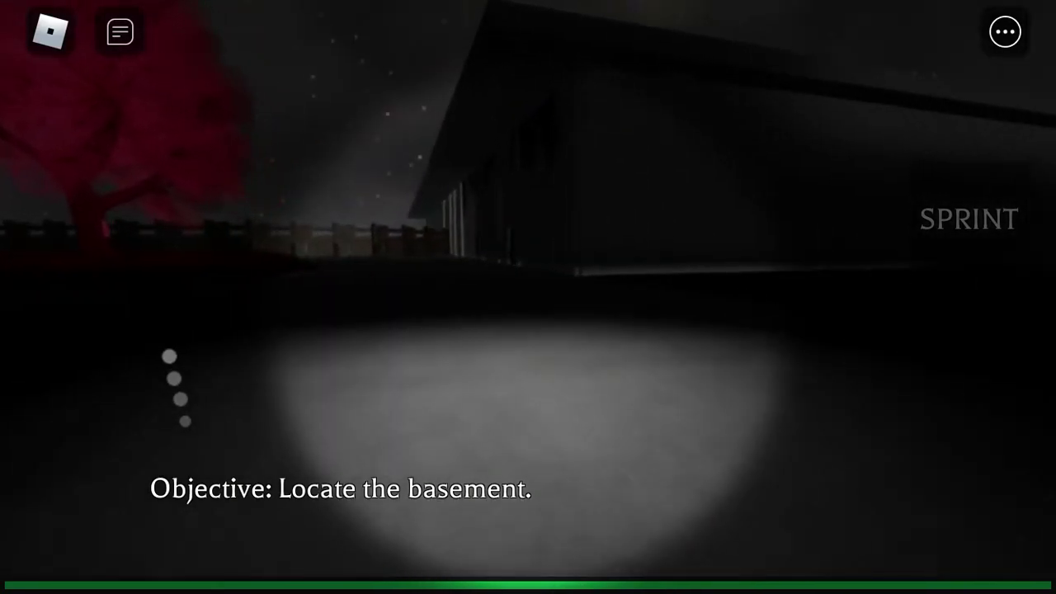
key(w)
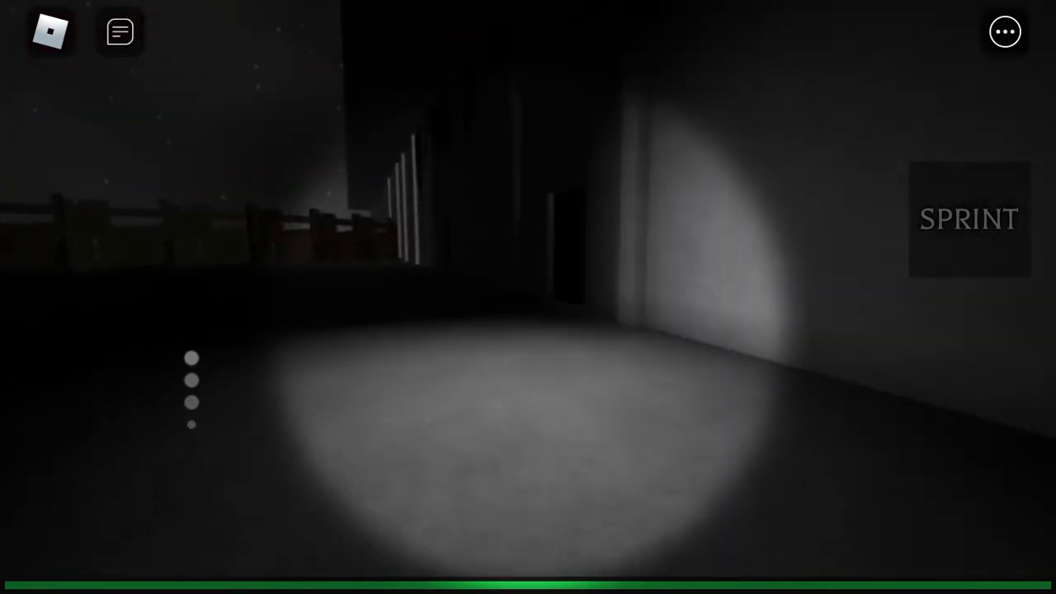
key(w)
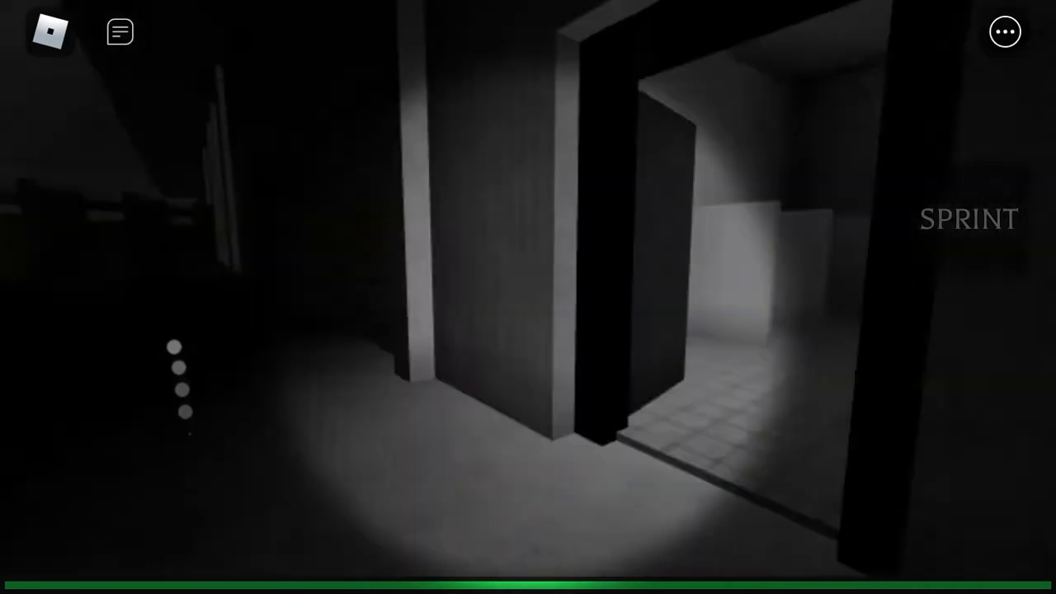
key(w)
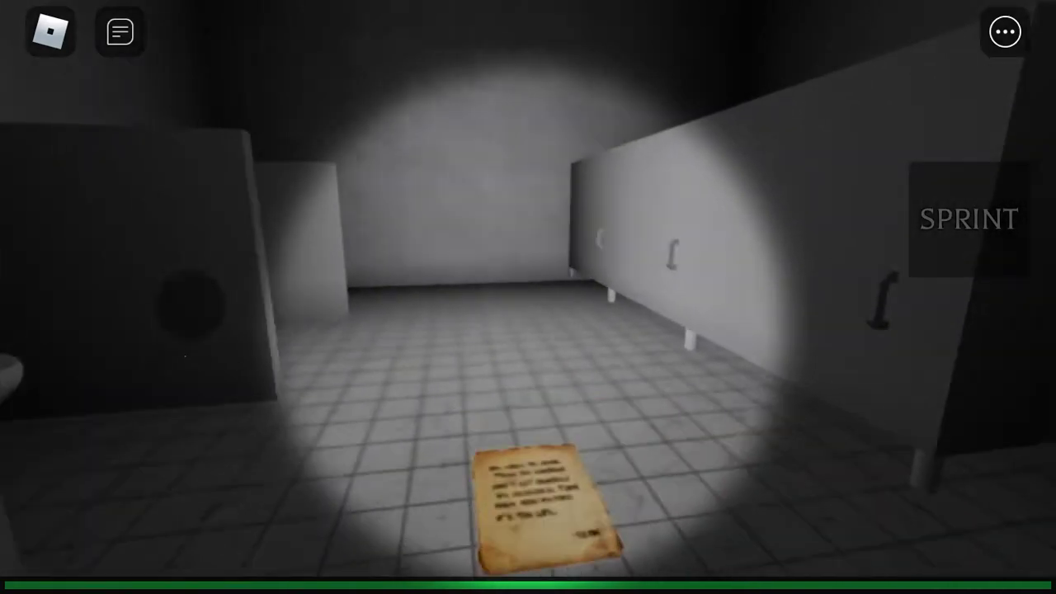
key(w)
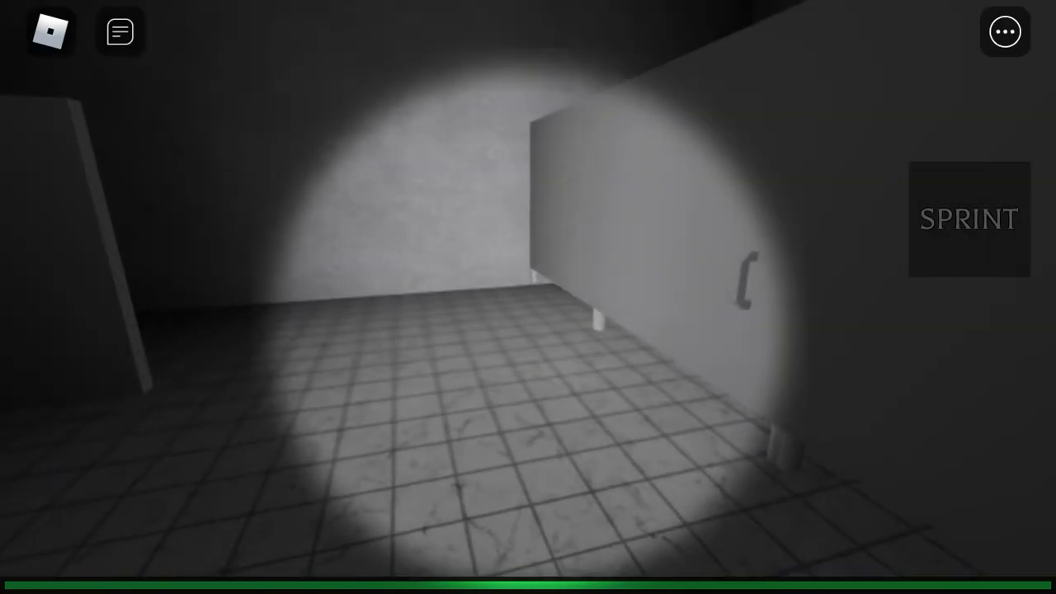
key(w)
key(w)
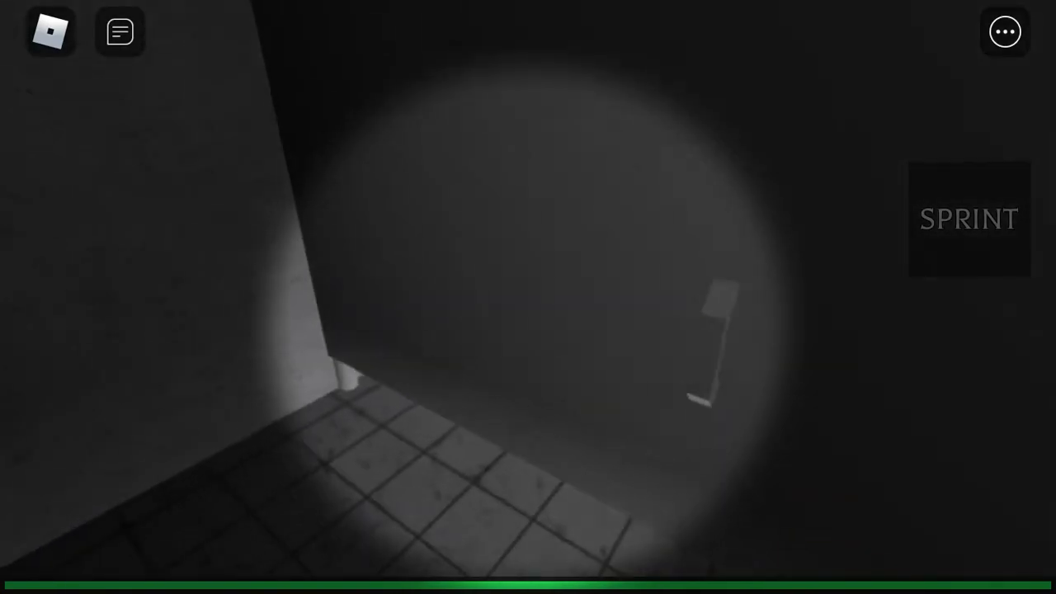
key(s)
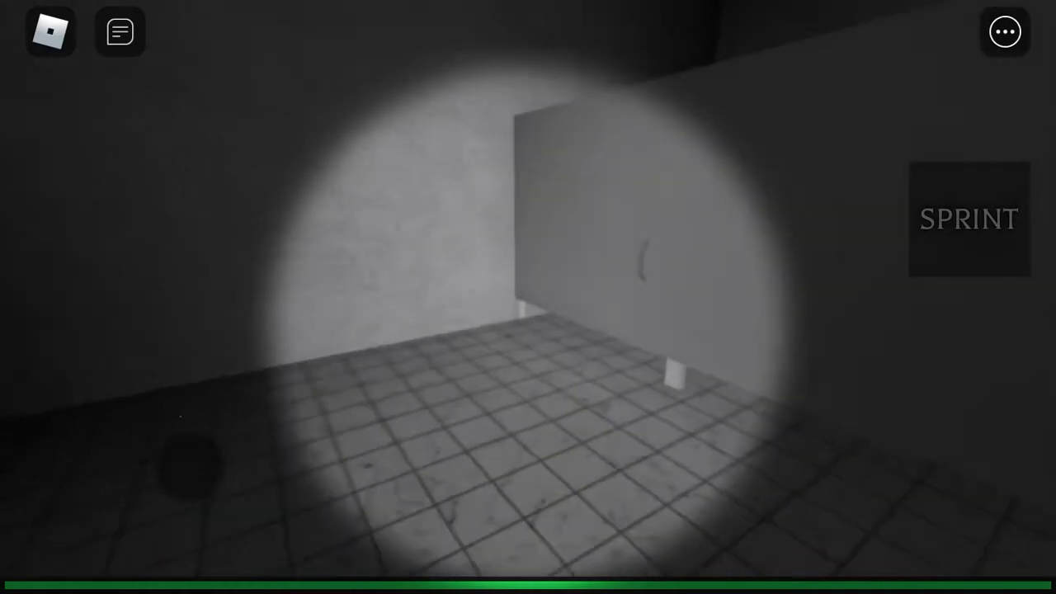